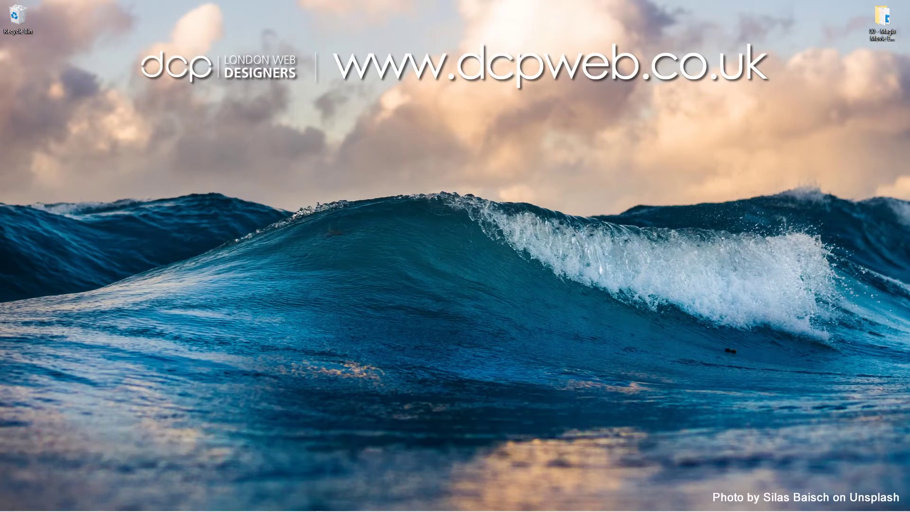
# Open the '00 - Magix Movie Edit Pro 2020 - Pixel transition Tutorial' folder on the desktop.
pyautogui.doubleClick(890, 26)
# Place the Cane and Landscape MP4 files back to back on timeline track 1.
pyautogui.moveTo(706, 249); pyautogui.dragTo(556, 192)
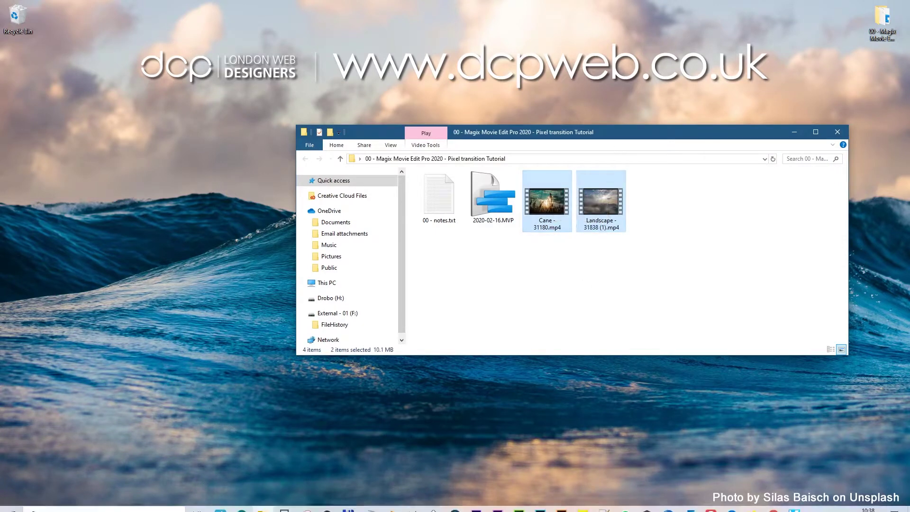
pyautogui.click(795, 503)
pyautogui.hotkey('alt', 'Tab')
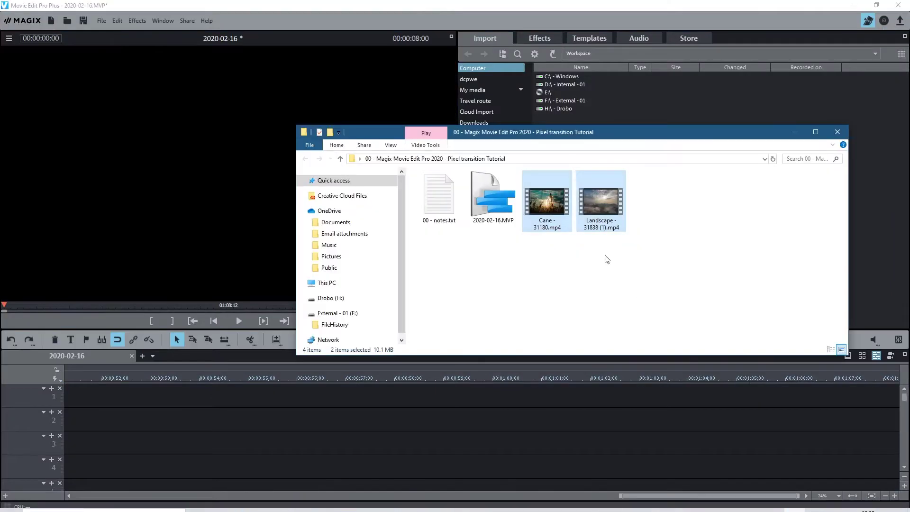
pyautogui.moveTo(600, 209); pyautogui.dragTo(100, 397)
pyautogui.click(214, 444)
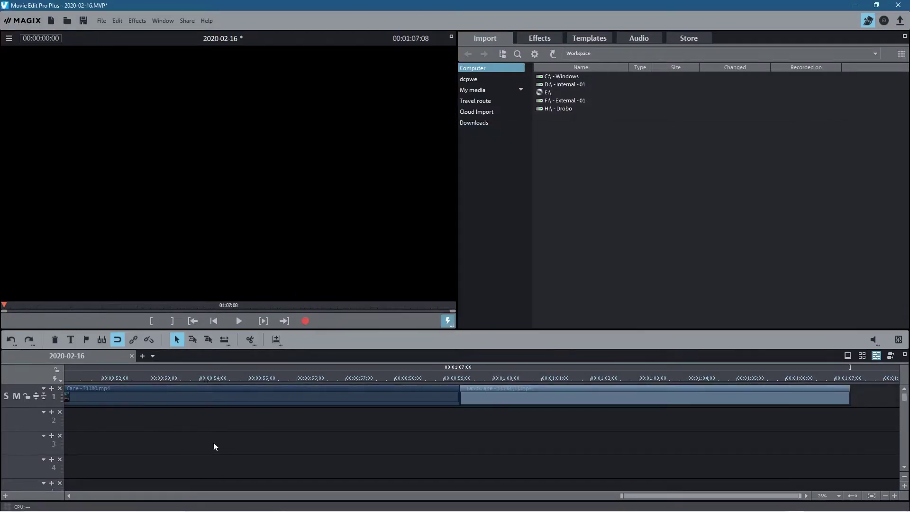
pyautogui.moveTo(412, 375); pyautogui.dragTo(421, 402)
# Open the Art filter from Video effects on the Cane clip.
pyautogui.click(421, 402)
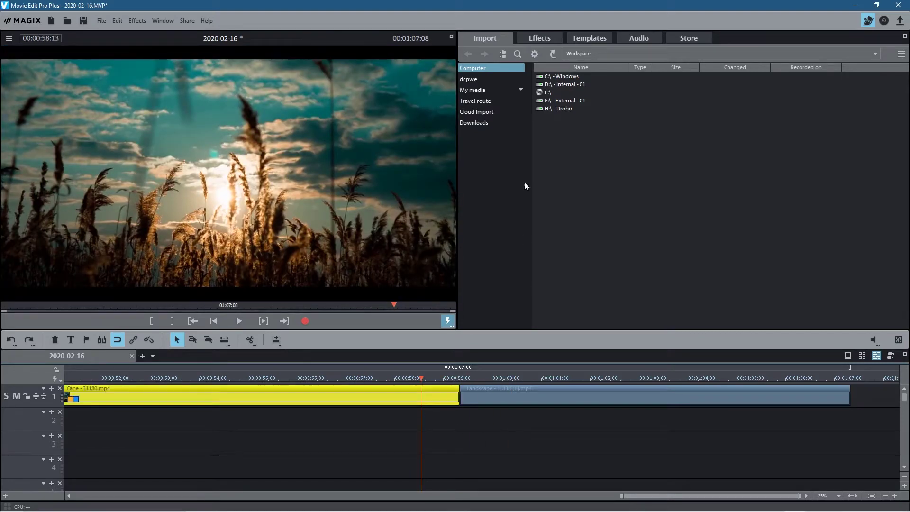
pyautogui.click(539, 38)
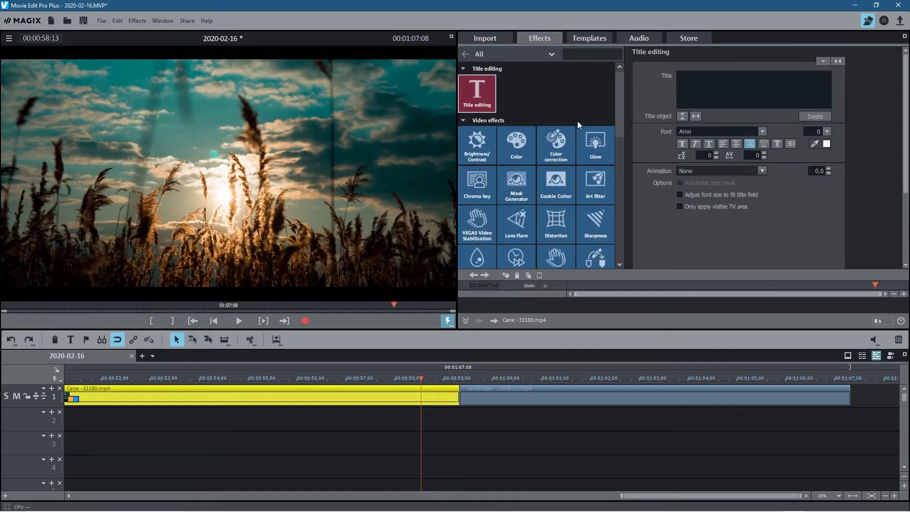
pyautogui.click(603, 188)
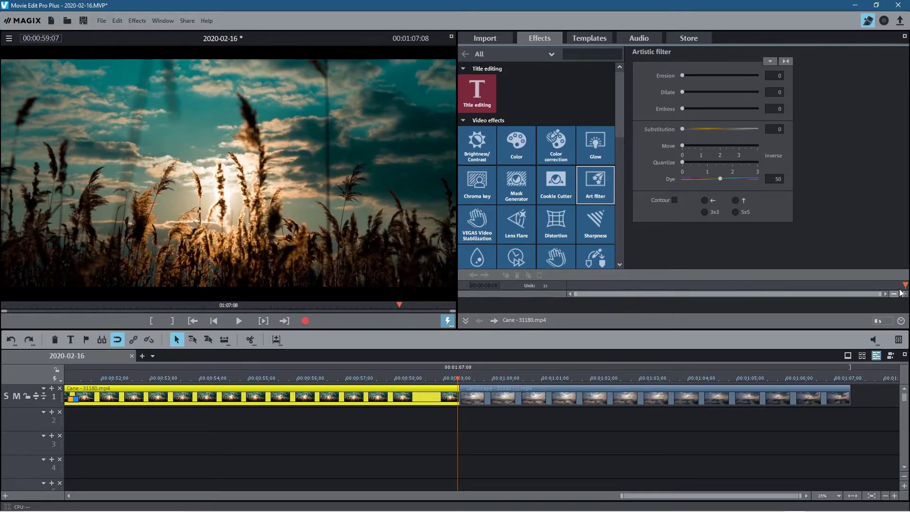
pyautogui.moveTo(906, 286); pyautogui.dragTo(826, 283)
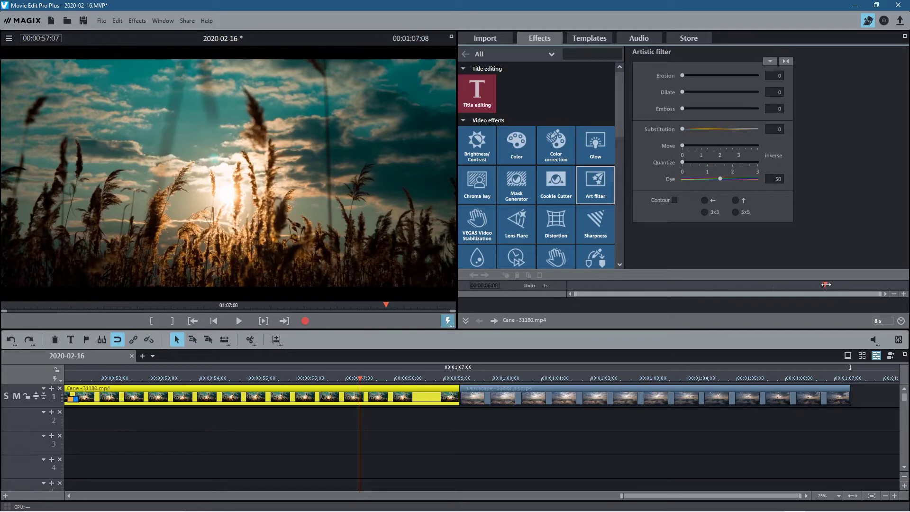
# Keyframe Cane's Dilate at 0 near the clip end, rising to 100 at its last frame.
pyautogui.moveTo(826, 285); pyautogui.dragTo(827, 284)
pyautogui.moveTo(683, 92); pyautogui.dragTo(677, 94)
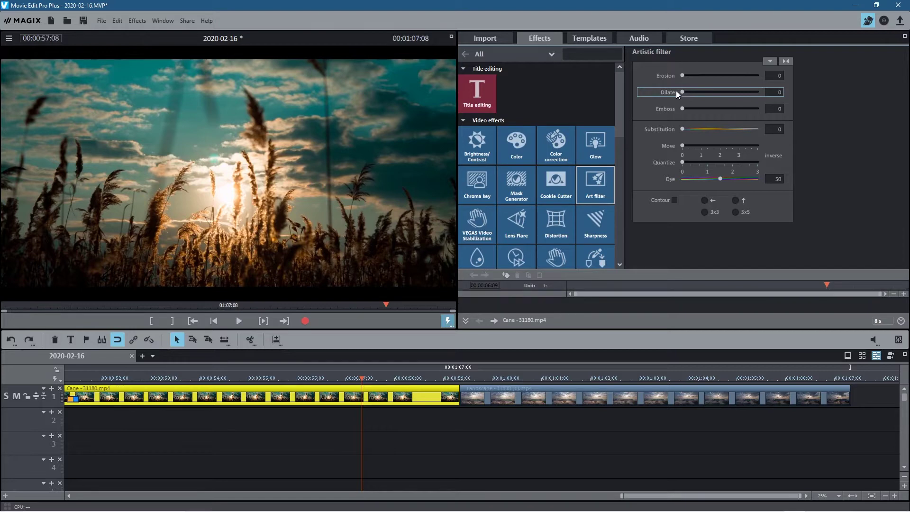
pyautogui.click(506, 276)
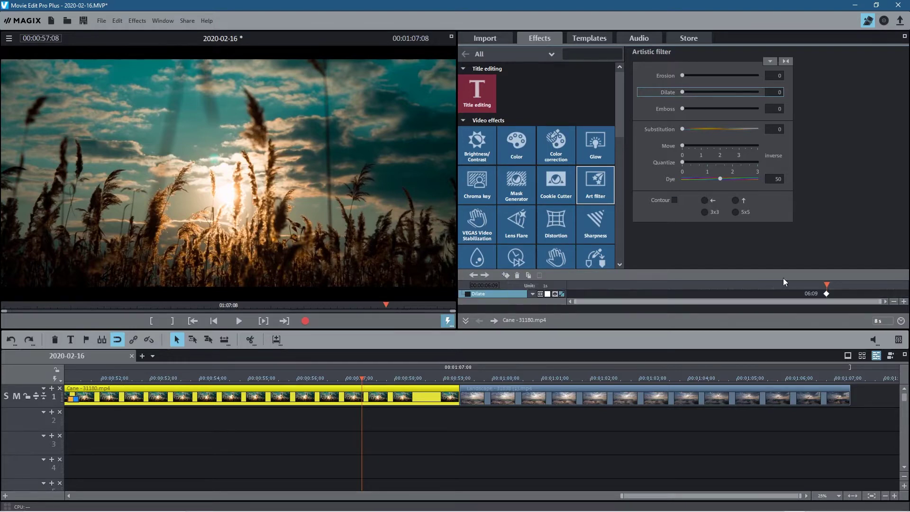
pyautogui.press('space')
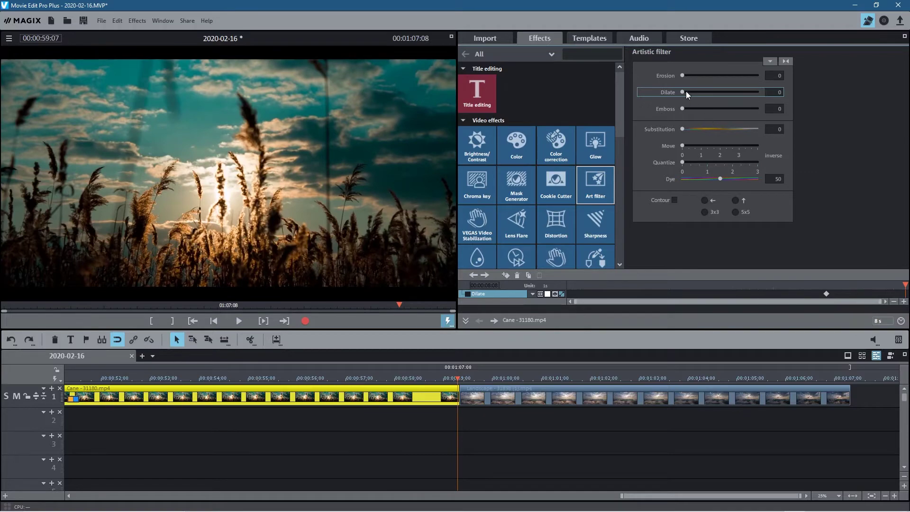
pyautogui.moveTo(684, 91); pyautogui.dragTo(792, 94)
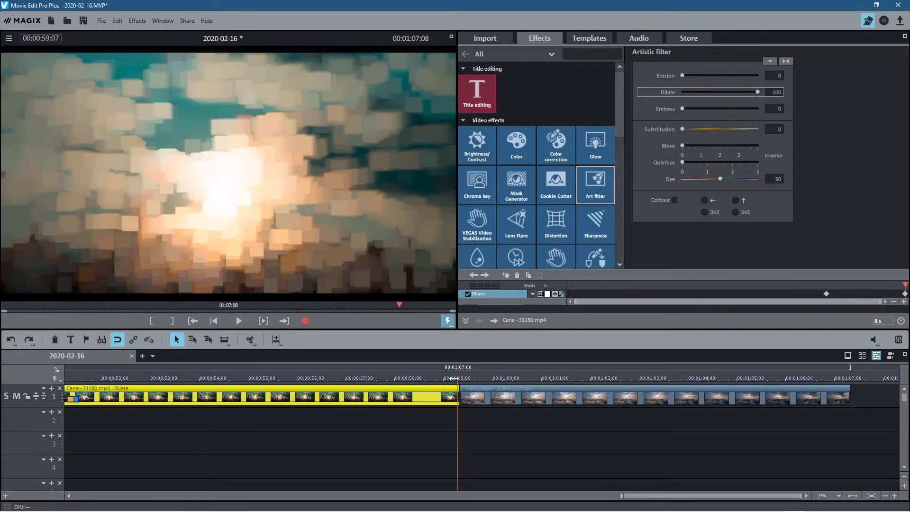
pyautogui.moveTo(454, 378); pyautogui.dragTo(472, 378)
# Add Landscape Dilate keyframes at 0 at 00:00 and at 100 at 02:00.
pyautogui.click(492, 399)
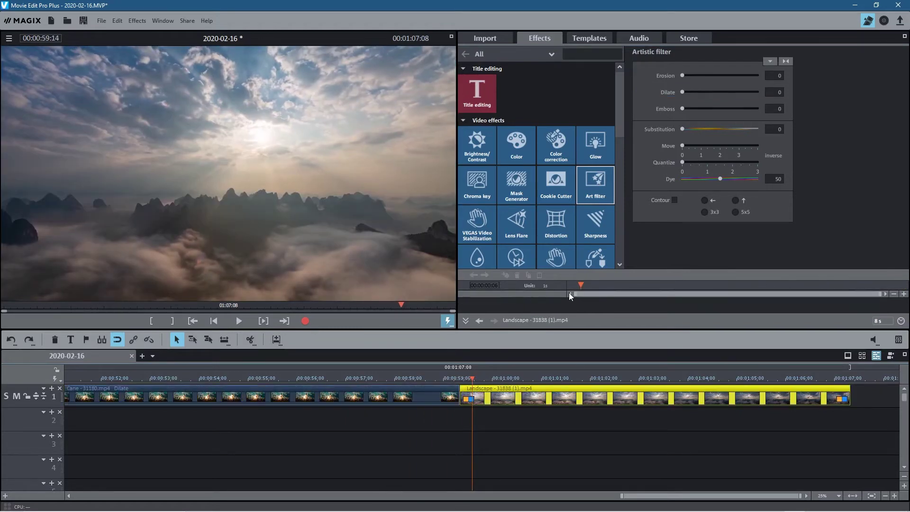
pyautogui.moveTo(579, 287); pyautogui.dragTo(558, 287)
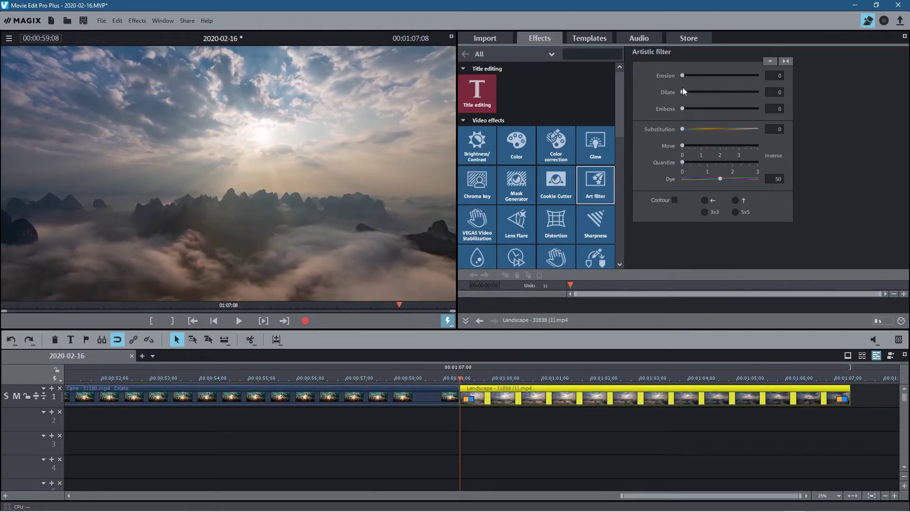
pyautogui.moveTo(684, 90); pyautogui.dragTo(674, 91)
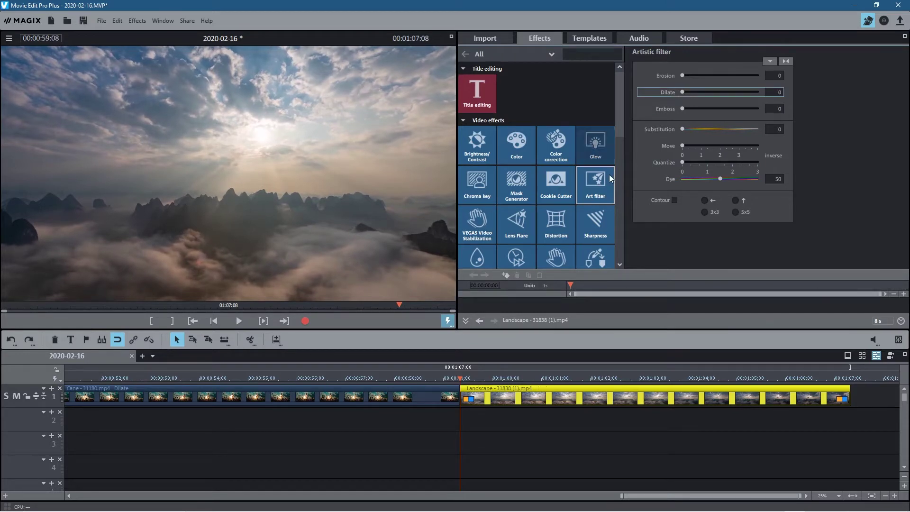
pyautogui.click(506, 275)
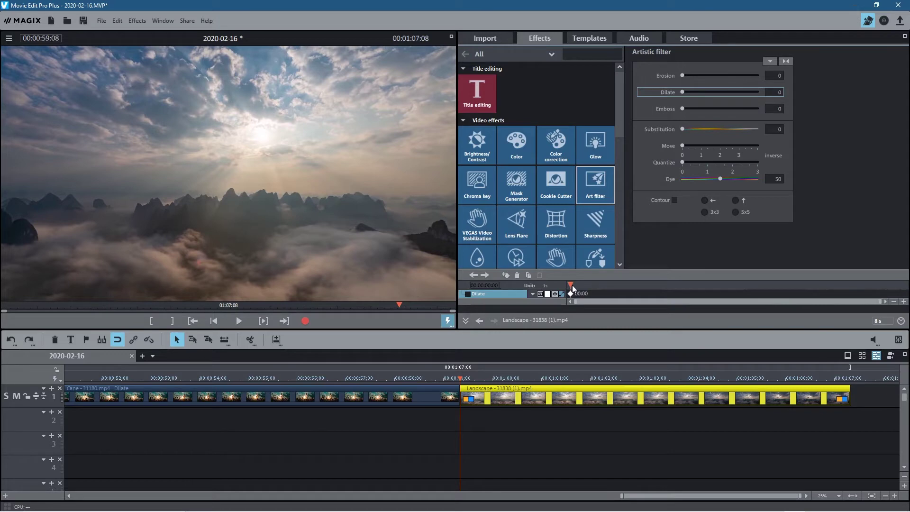
pyautogui.moveTo(573, 286); pyautogui.dragTo(656, 290)
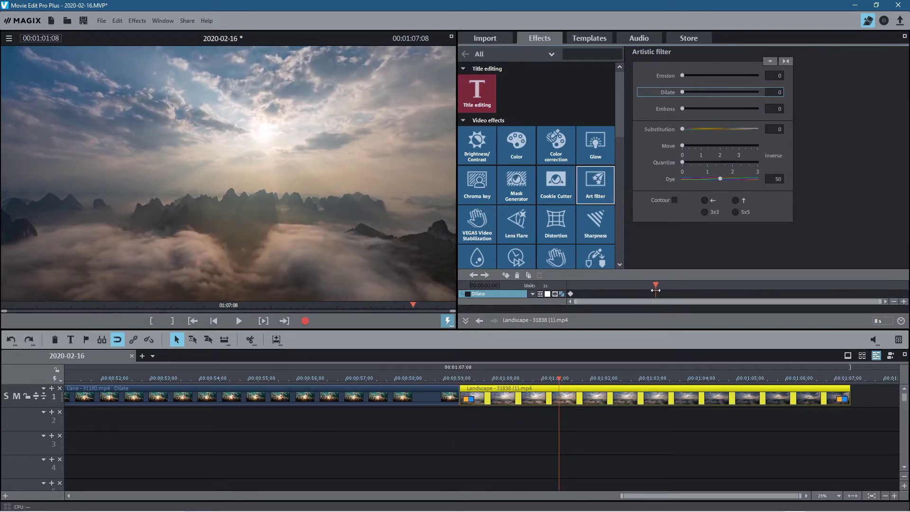
pyautogui.press('Left')
pyautogui.moveTo(683, 92); pyautogui.dragTo(815, 84)
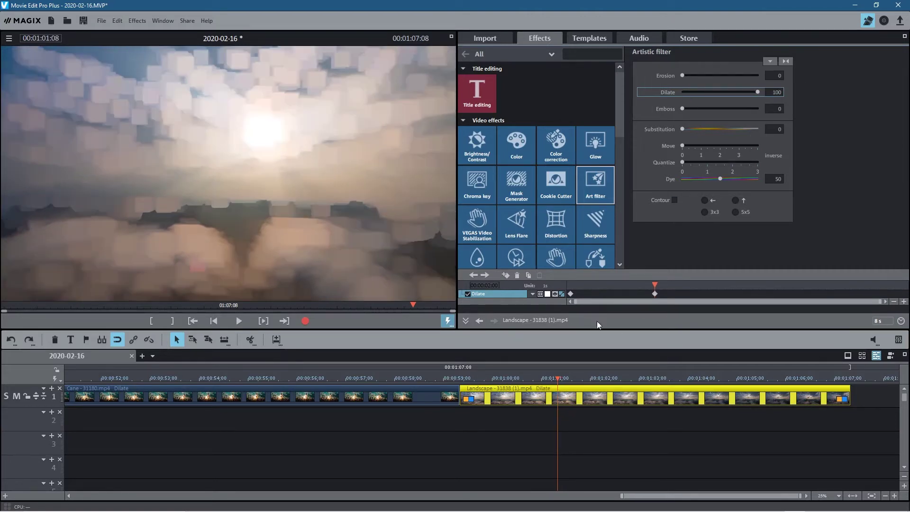
# Enable curved interpolation and curve display for Dilate on the Landscape clip, then on Cane.
pyautogui.click(563, 295)
pyautogui.click(556, 294)
pyautogui.moveTo(488, 393); pyautogui.dragTo(542, 396)
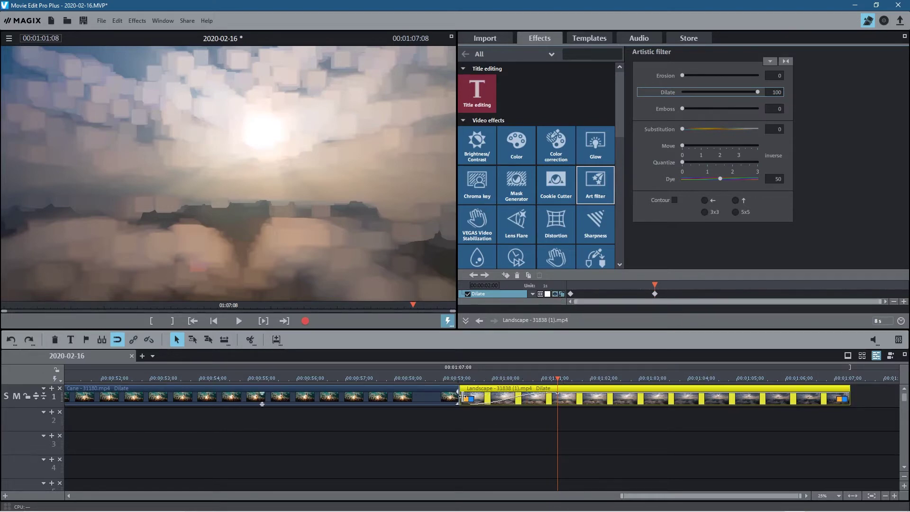
pyautogui.click(368, 398)
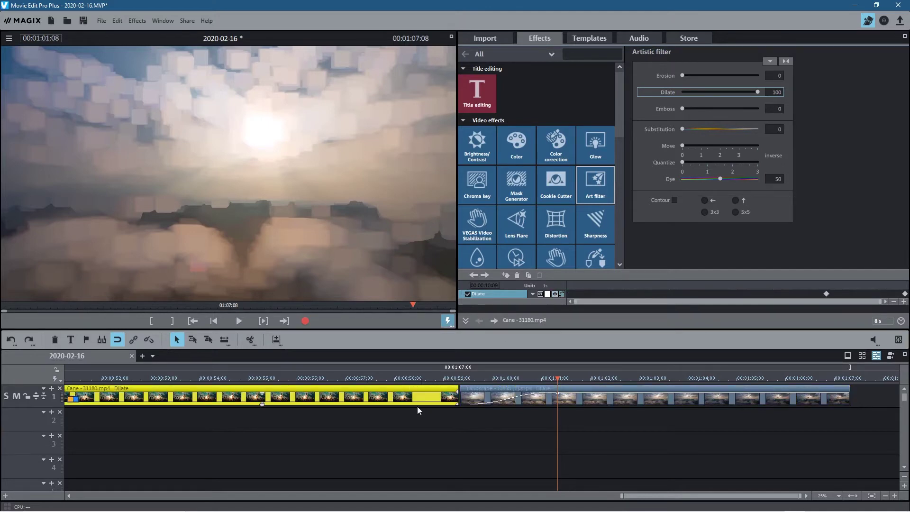
pyautogui.click(555, 294)
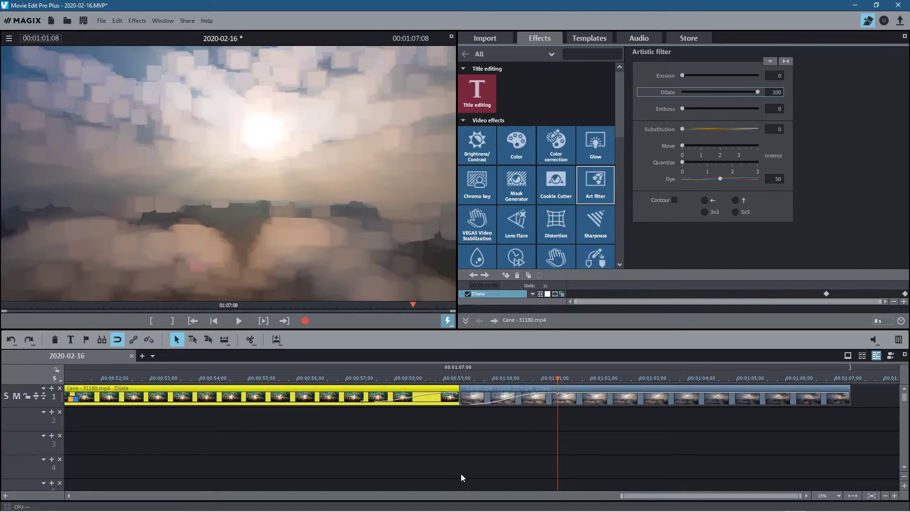
pyautogui.moveTo(368, 377); pyautogui.dragTo(501, 377)
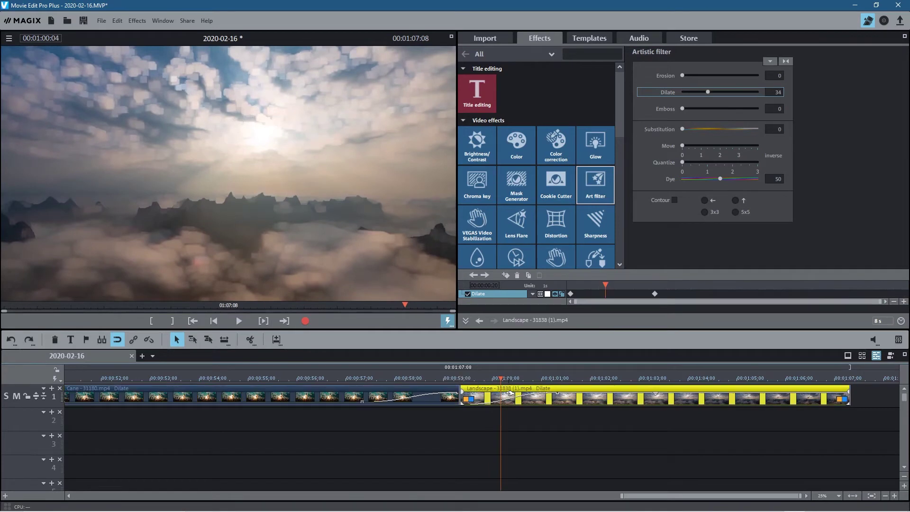
# Change Landscape's Dilate keyframes to 100 at 00:00 and 0 at two seconds.
pyautogui.moveTo(606, 283); pyautogui.dragTo(560, 285)
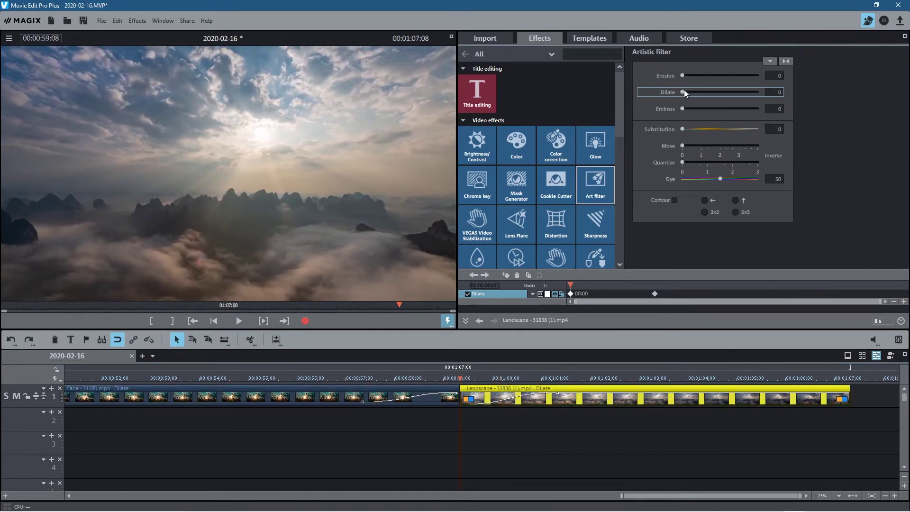
pyautogui.moveTo(684, 90); pyautogui.dragTo(804, 92)
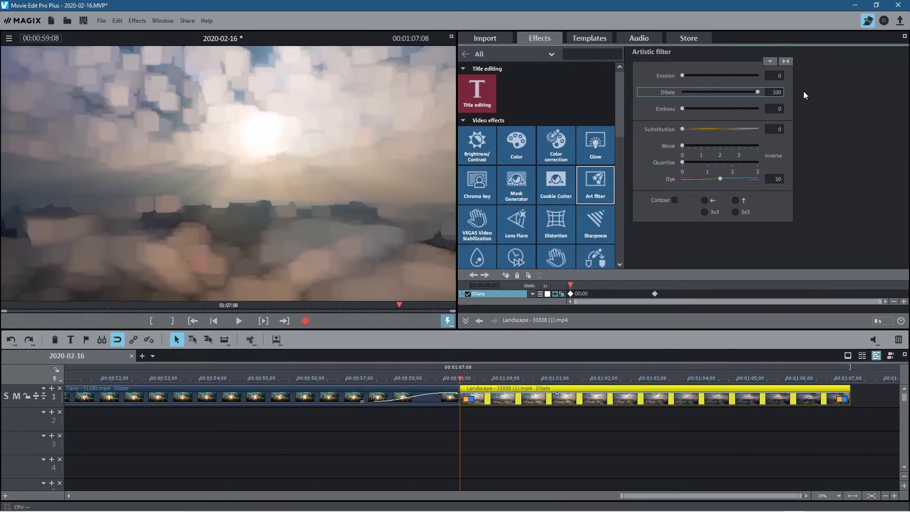
pyautogui.click(485, 274)
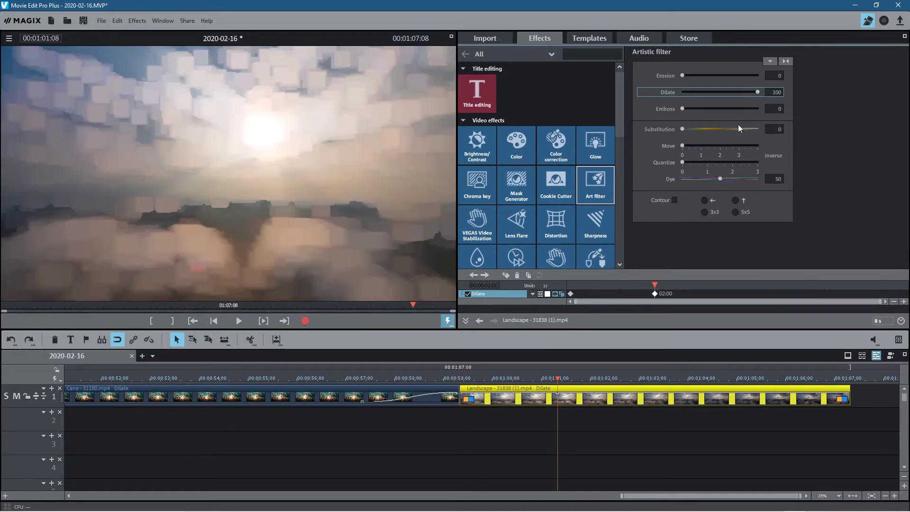
pyautogui.moveTo(757, 92); pyautogui.dragTo(653, 93)
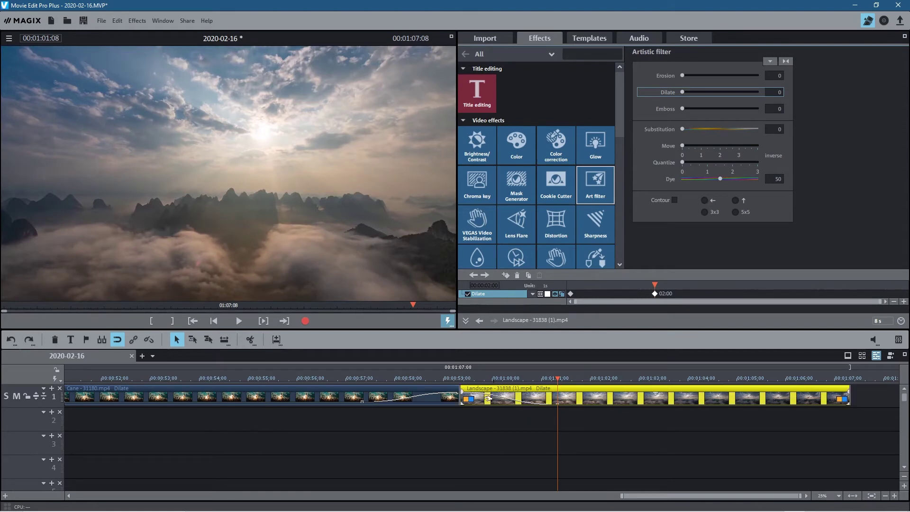
pyautogui.click(405, 439)
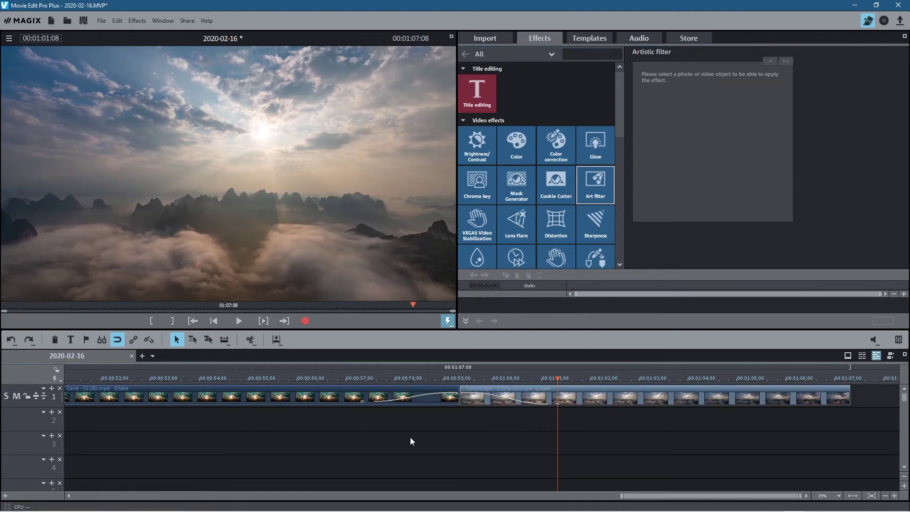
# Reselect the Cane clip to show its Dilate keyframes with Dilate at 100.
pyautogui.scroll(2, 411, 441)
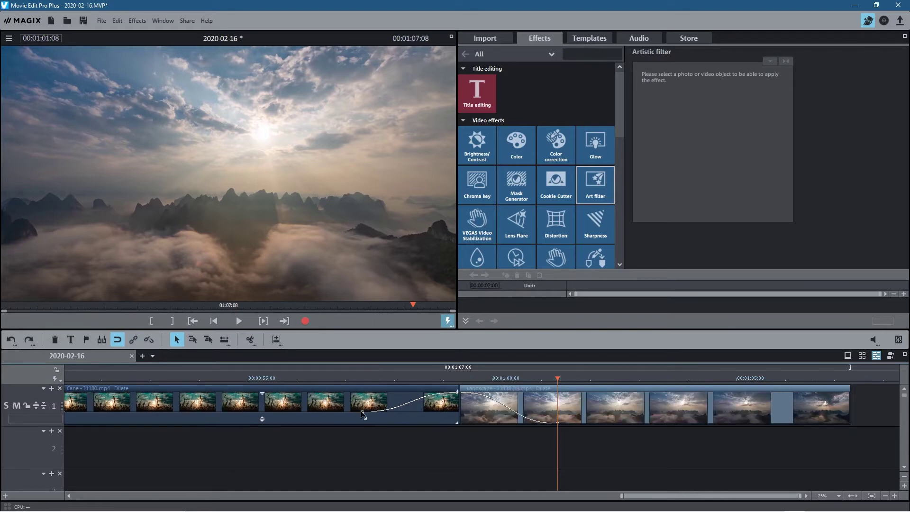
pyautogui.scroll(-2, 458, 462)
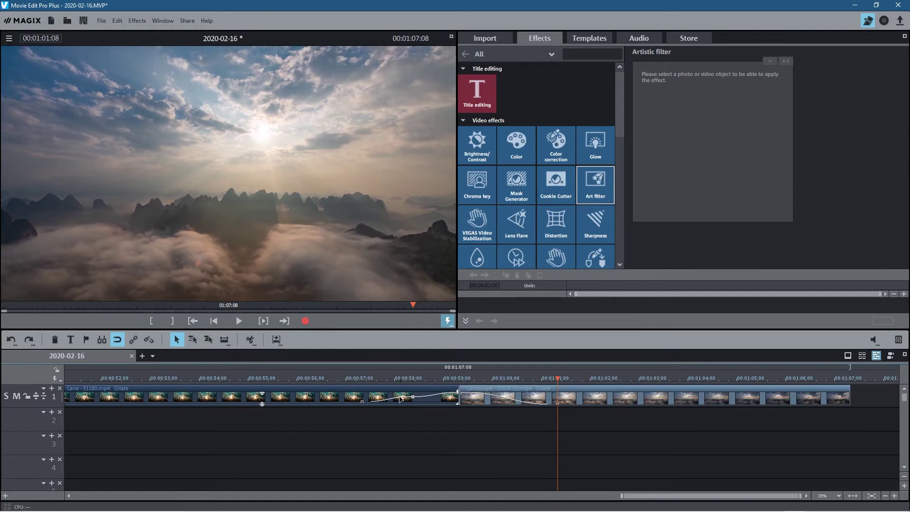
pyautogui.click(431, 401)
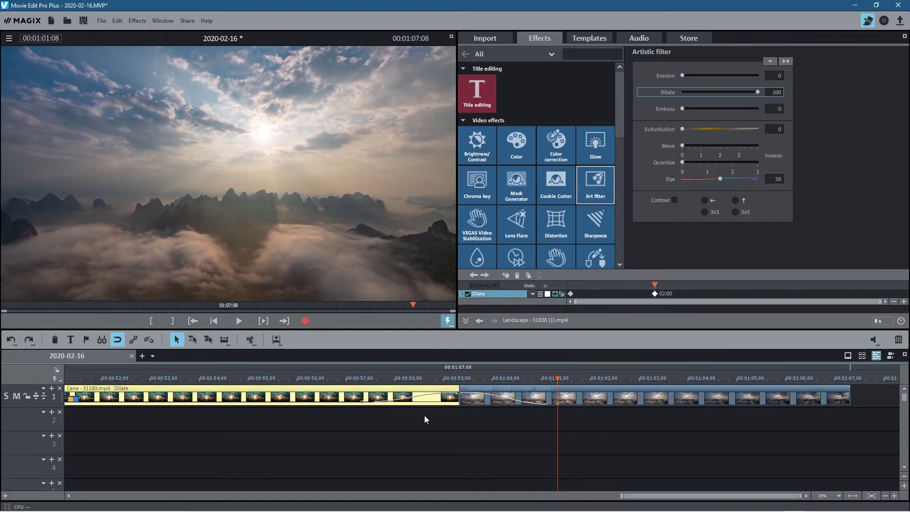
pyautogui.click(338, 390)
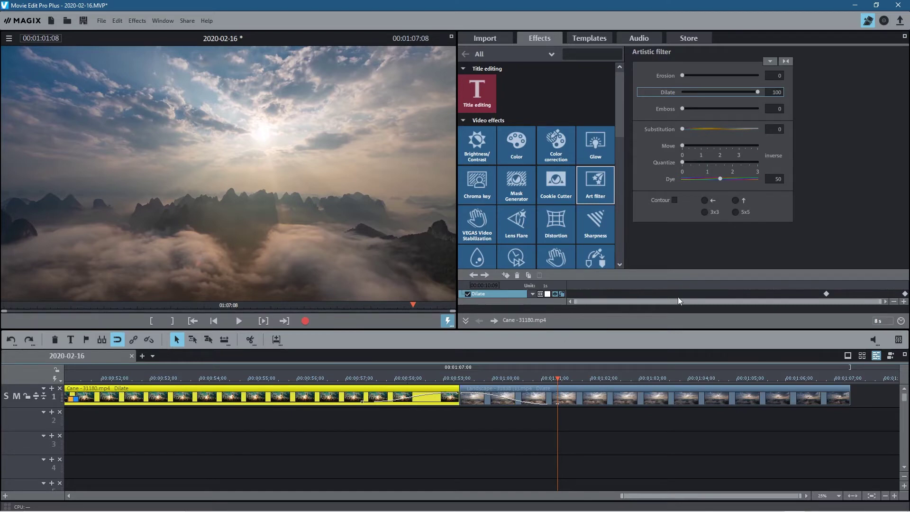
# Slide the Landscape clip left to about 00:00:58, overlapping Cane's end, and play the transition.
pyautogui.click(832, 285)
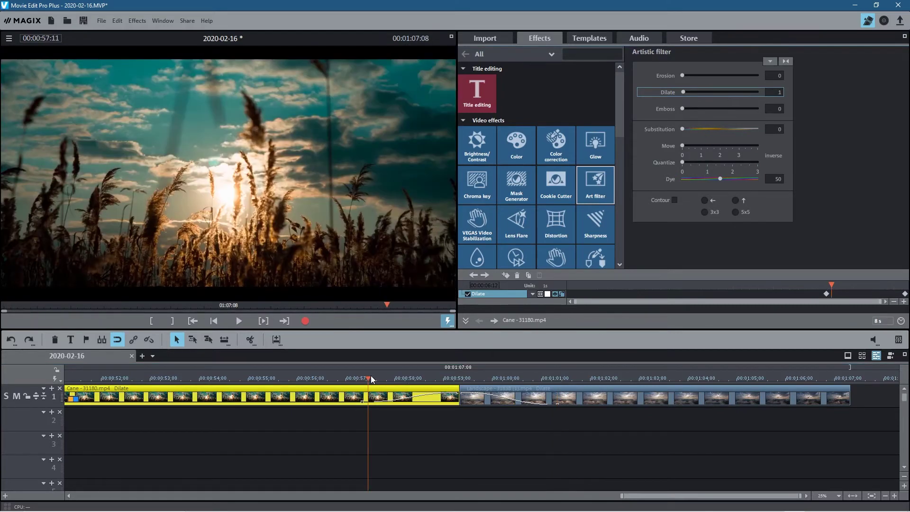
pyautogui.moveTo(368, 378); pyautogui.dragTo(608, 378)
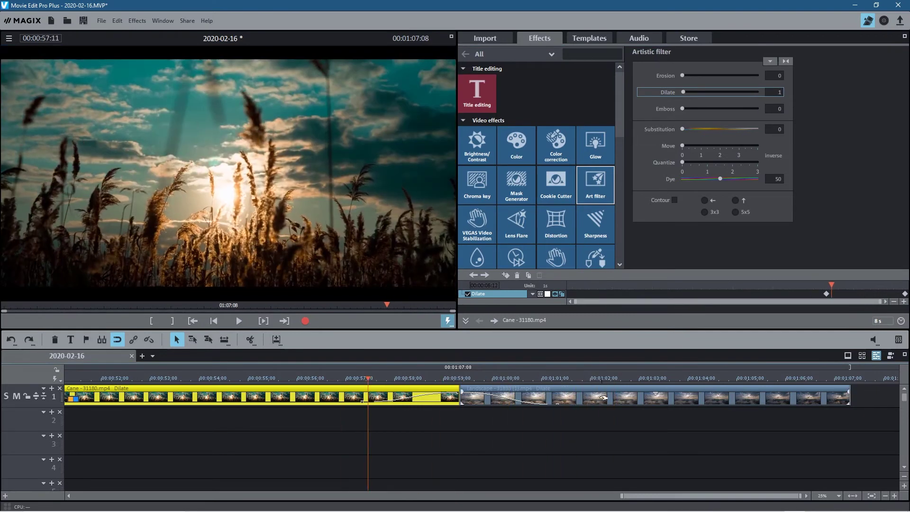
pyautogui.click(590, 399)
pyautogui.moveTo(591, 398); pyautogui.dragTo(547, 398)
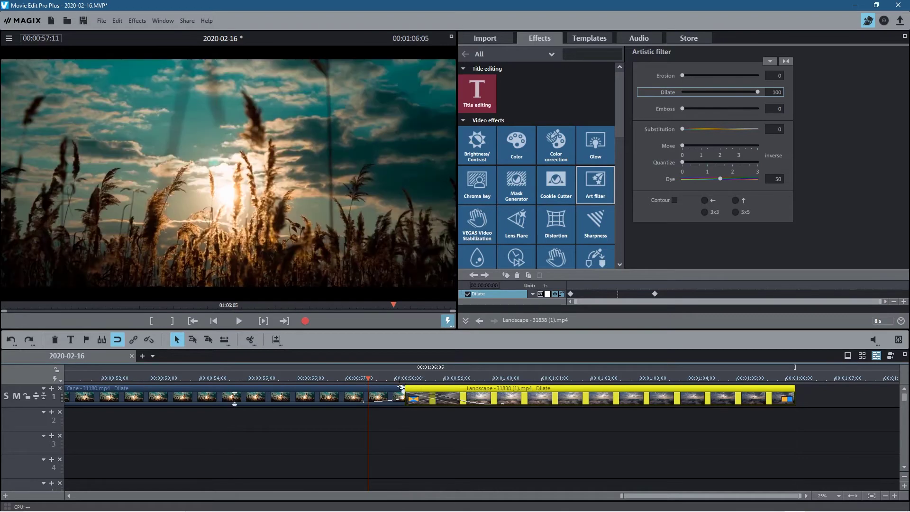
pyautogui.moveTo(368, 378); pyautogui.dragTo(346, 379)
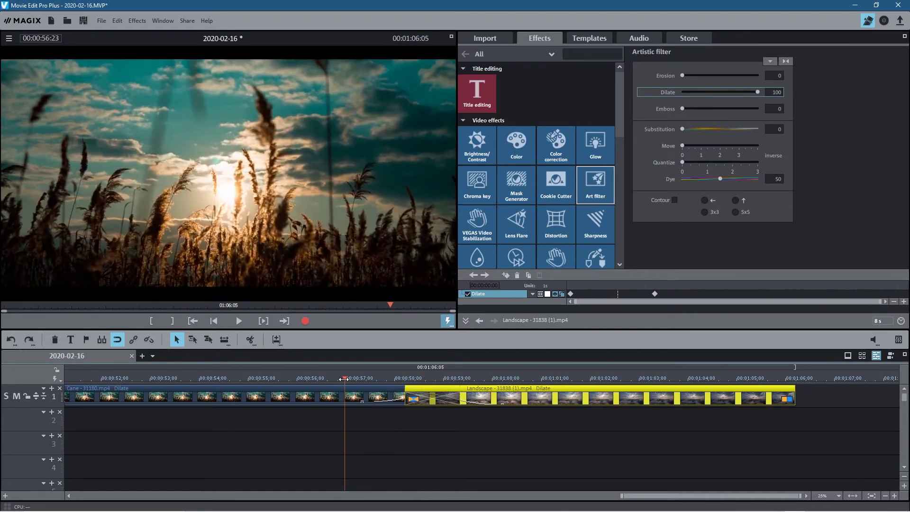
pyautogui.press('space')
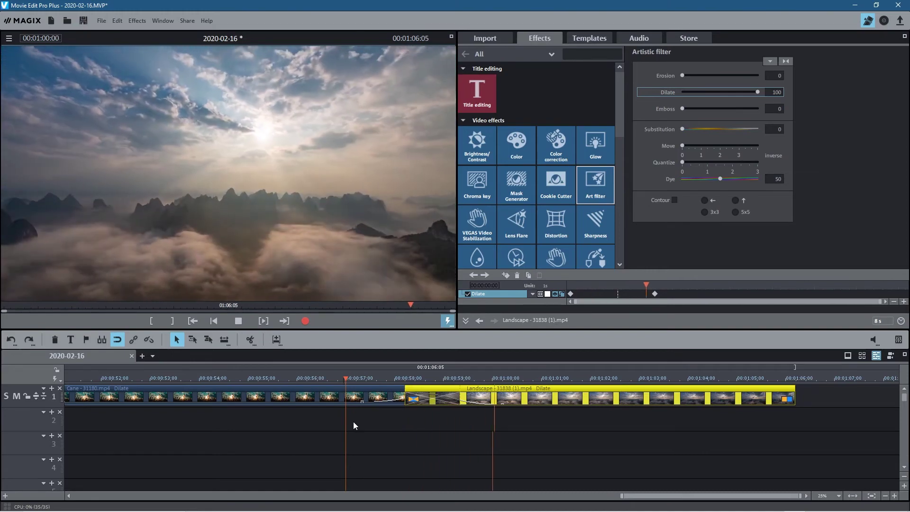
pyautogui.click(295, 376)
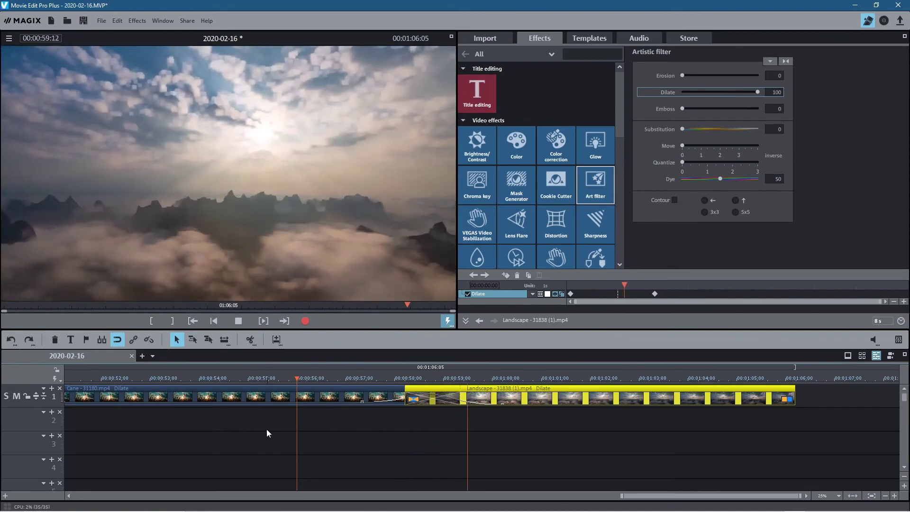
pyautogui.click(239, 321)
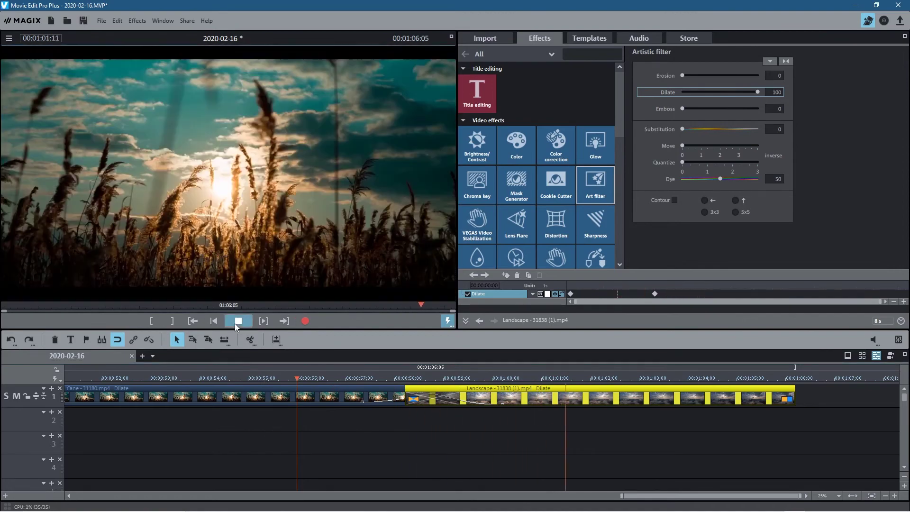
pyautogui.click(590, 38)
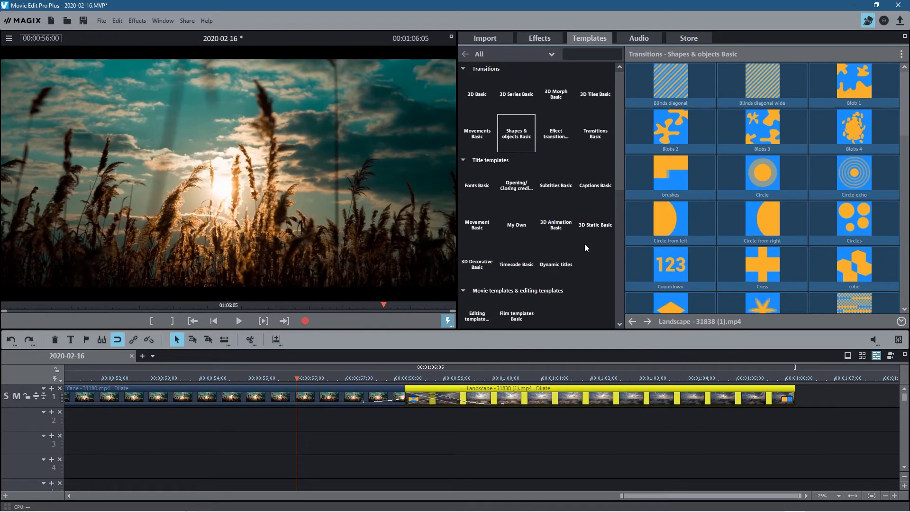
pyautogui.click(541, 38)
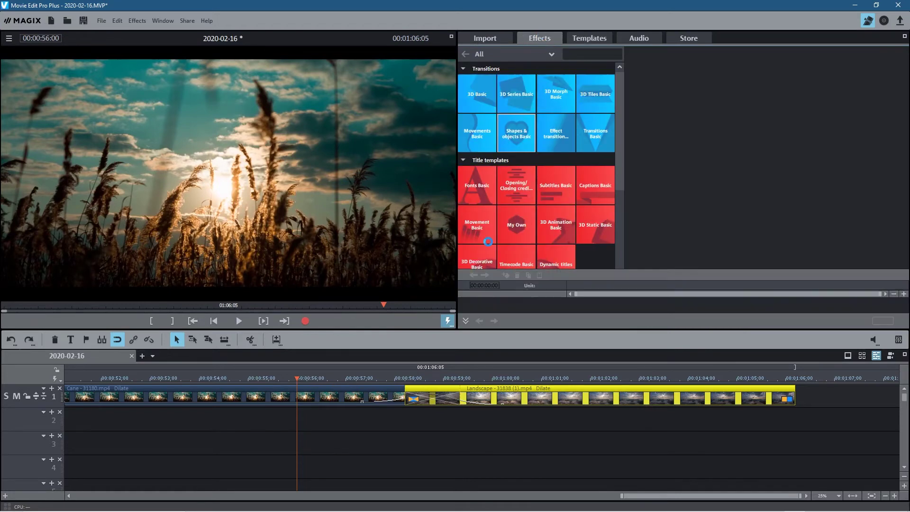
pyautogui.press('space')
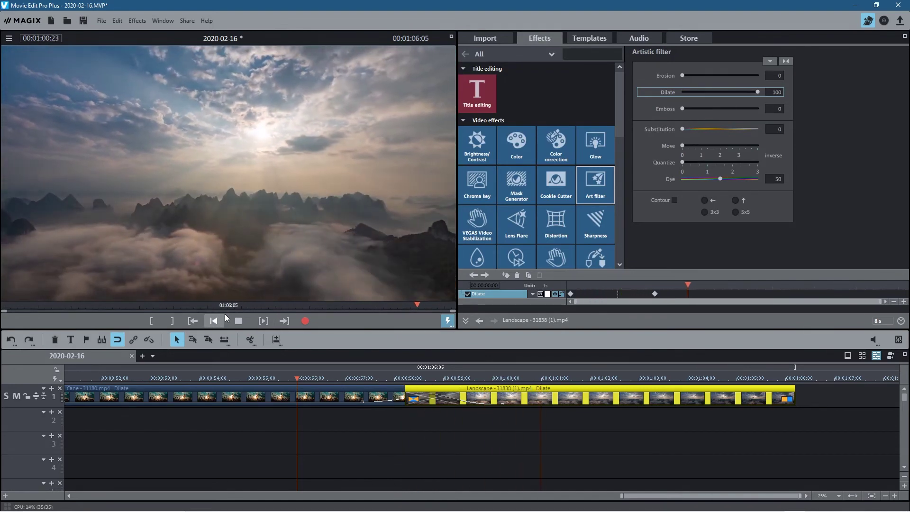
pyautogui.press('space')
# Move Cane's Dilate keyframe later and Landscape's to 01:03, then play the shorter transition.
pyautogui.click(295, 396)
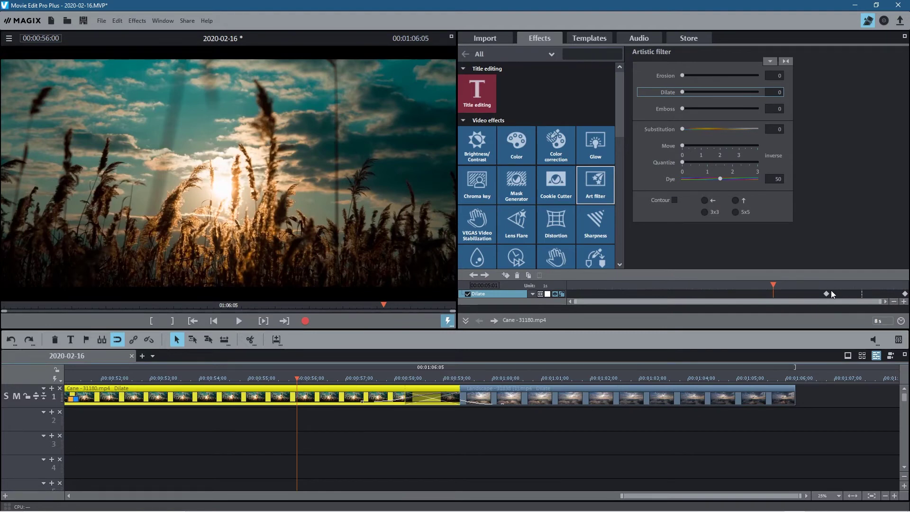
pyautogui.moveTo(829, 293); pyautogui.dragTo(862, 293)
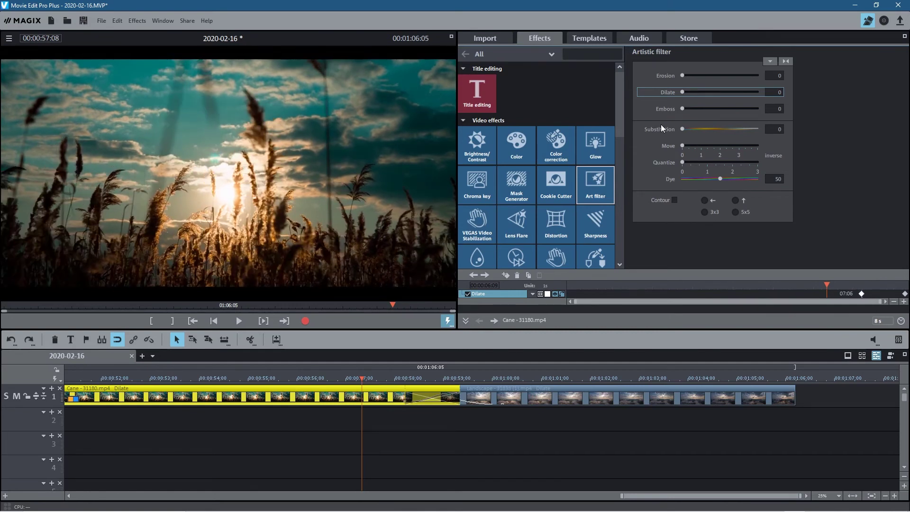
pyautogui.click(673, 394)
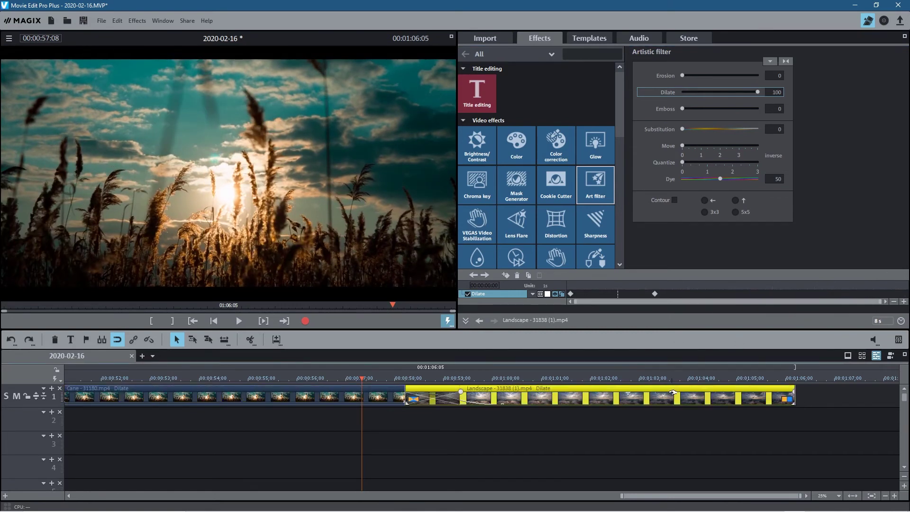
pyautogui.click(654, 294)
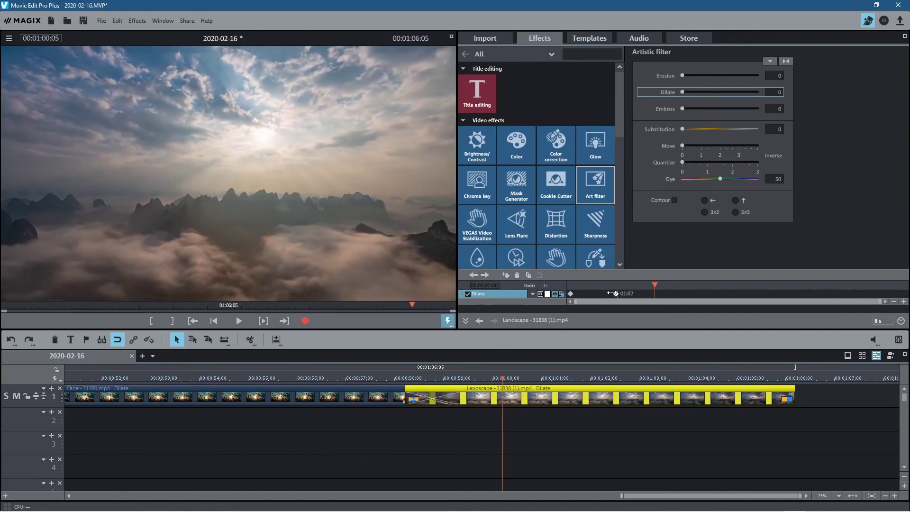
pyautogui.moveTo(654, 293); pyautogui.dragTo(615, 294)
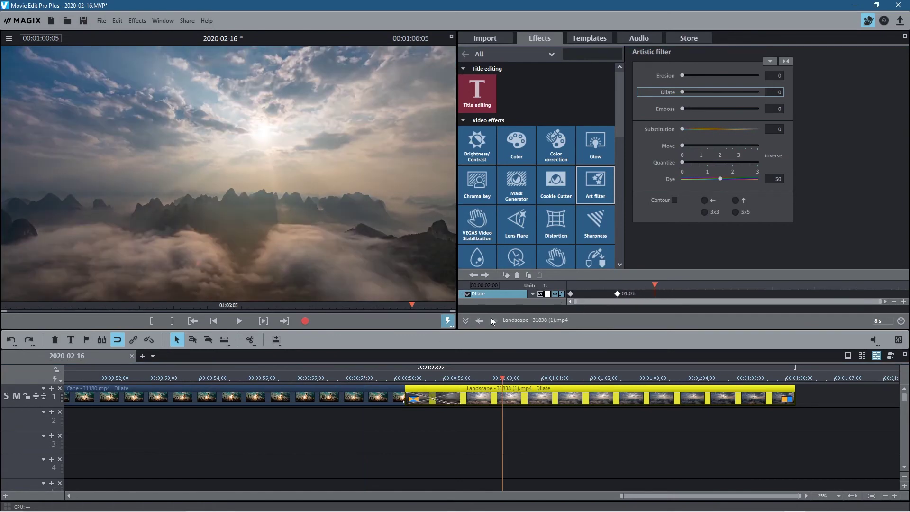
pyautogui.click(331, 376)
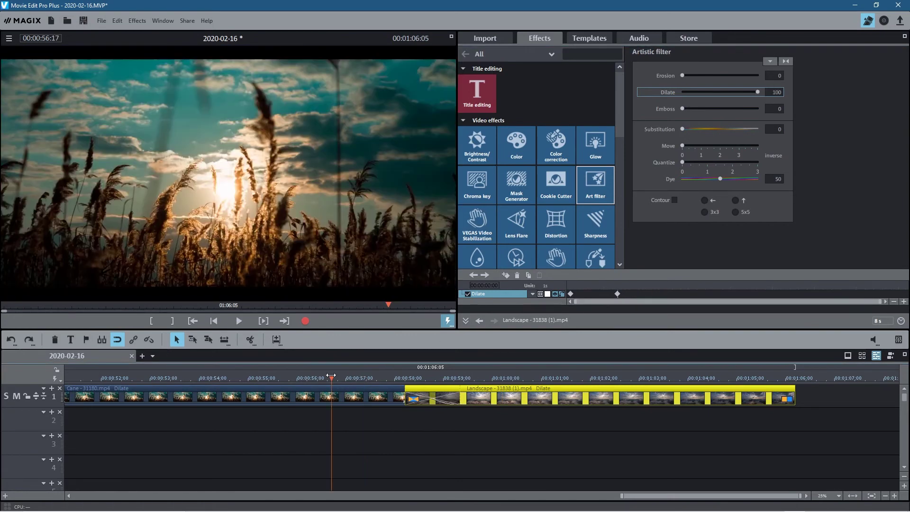
pyautogui.click(241, 321)
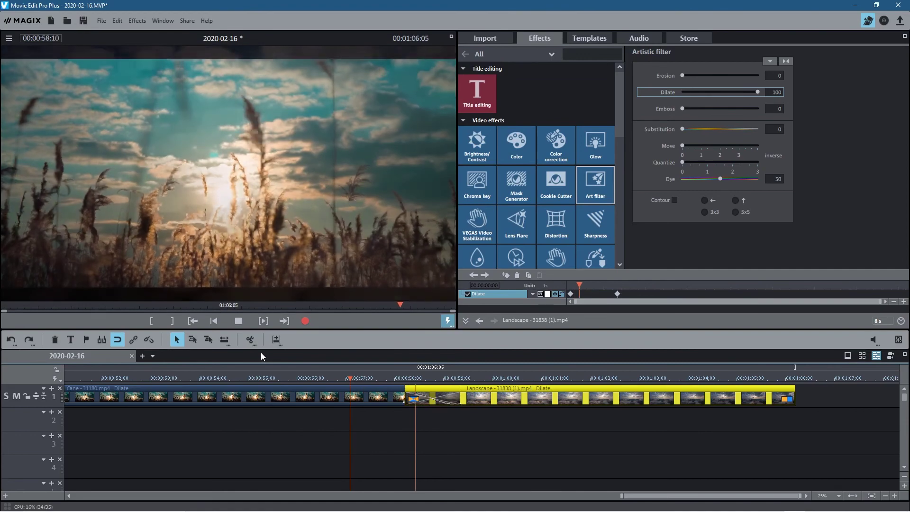
pyautogui.press('space')
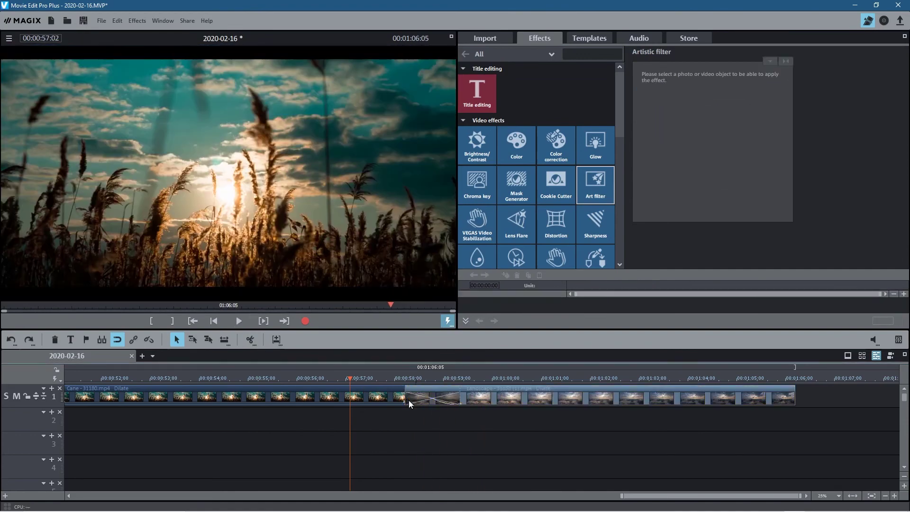
# Save the 2020-02-16 project, minimise MAGIX, and close the project folder window.
pyautogui.click(83, 20)
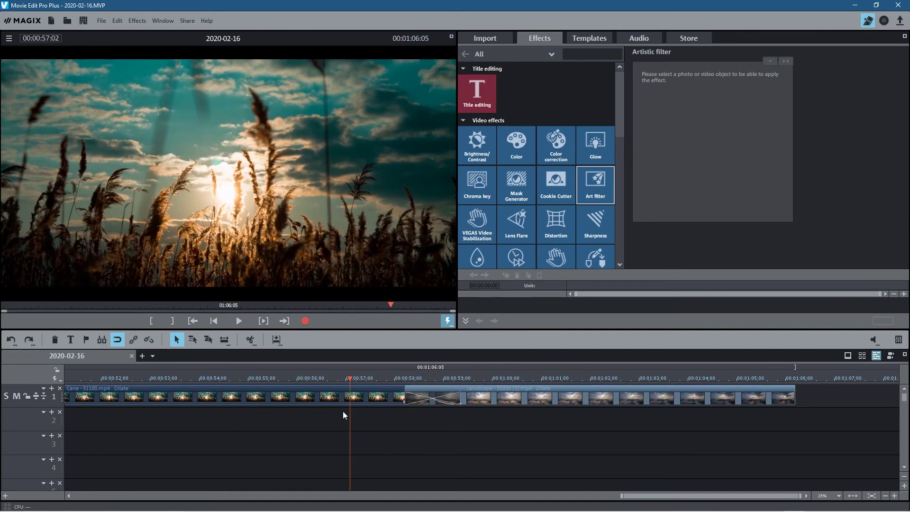
pyautogui.click(855, 5)
pyautogui.click(838, 133)
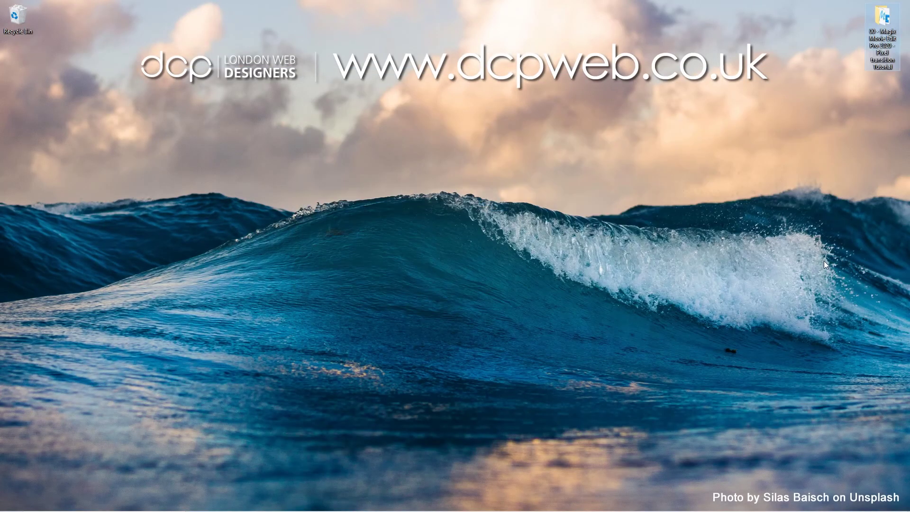